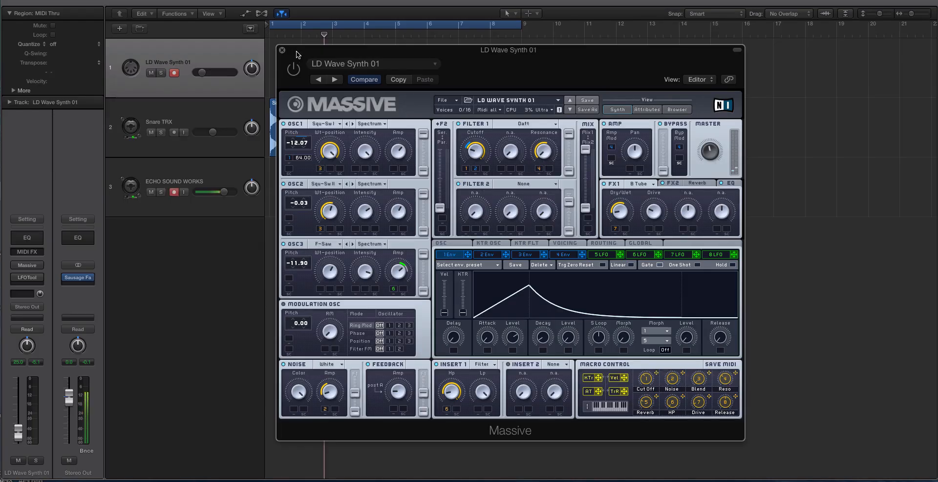
Switch the Massive synth on and give envelope 3 a long attack with a reduced attack level.
left_click(481, 255)
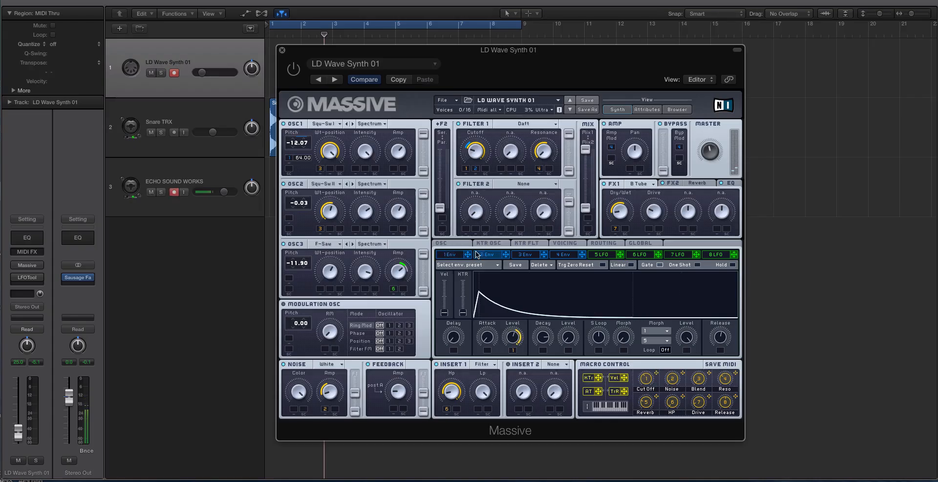
left_click(453, 255)
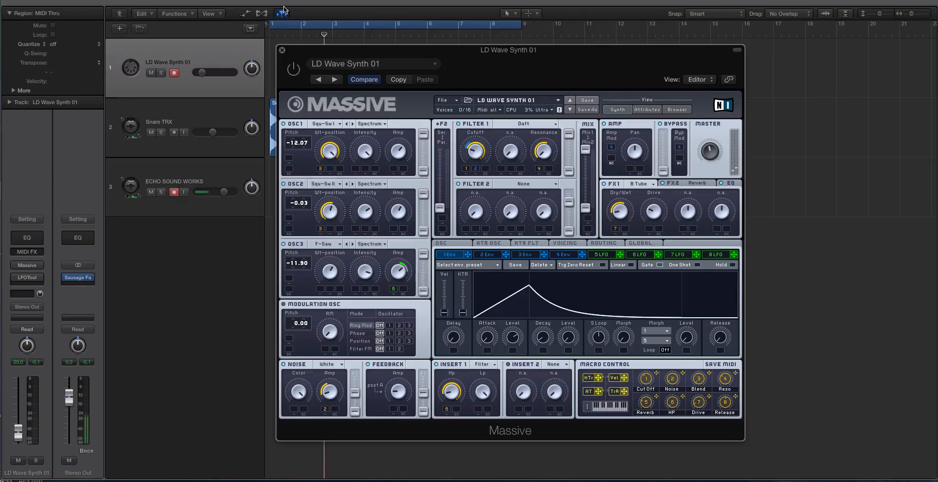
left_click(297, 72)
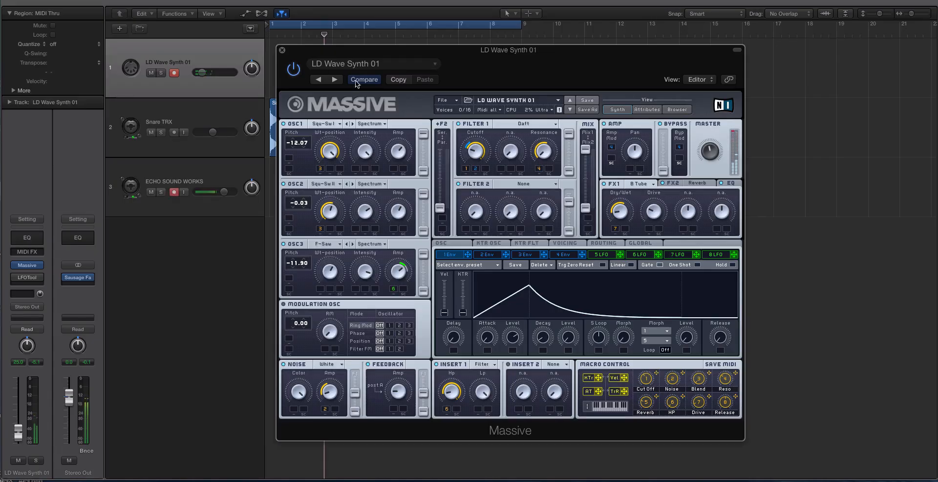
left_click(523, 254)
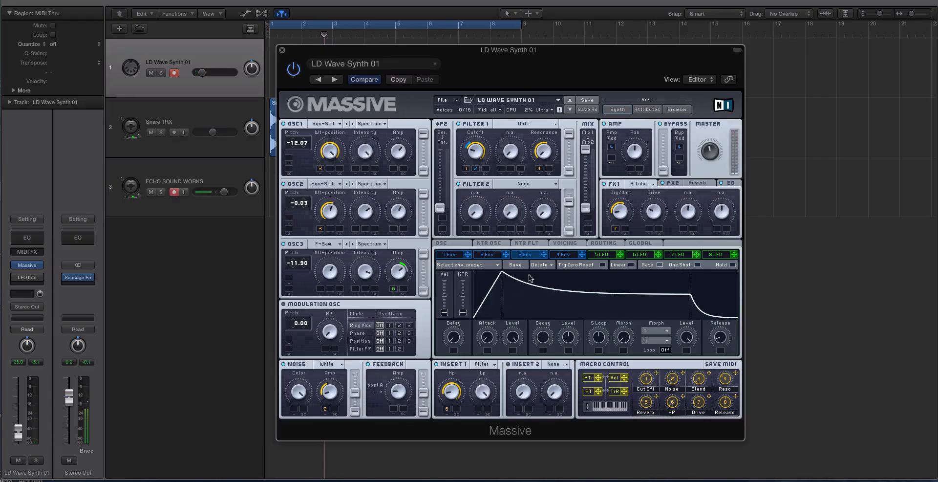
left_click_drag(482, 348, 491, 296)
left_click_drag(511, 335, 510, 367)
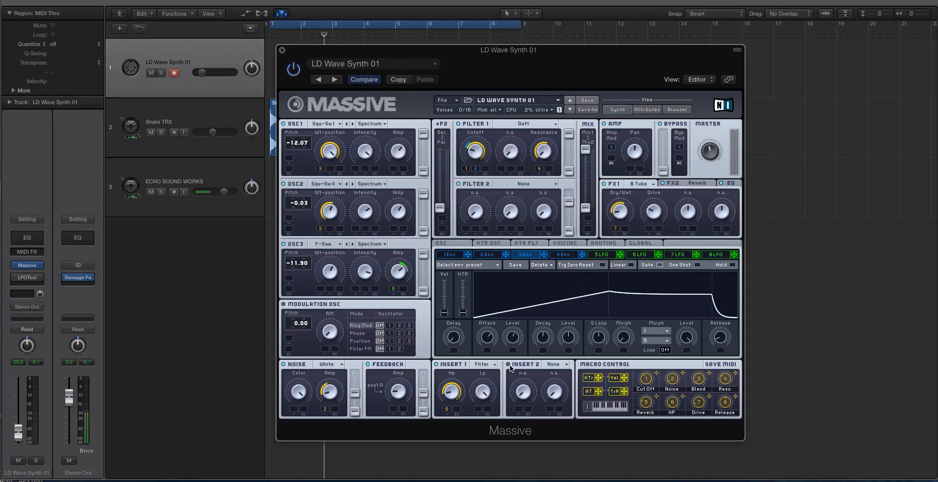
Assign envelope 3 to the pitch of oscillators 1, 2 and 3 with a modulation amount of 64.00.
left_click_drag(543, 254, 289, 160)
left_click_drag(545, 254, 289, 206)
left_click_drag(369, 246, 288, 278)
left_click_drag(289, 280, 289, 269)
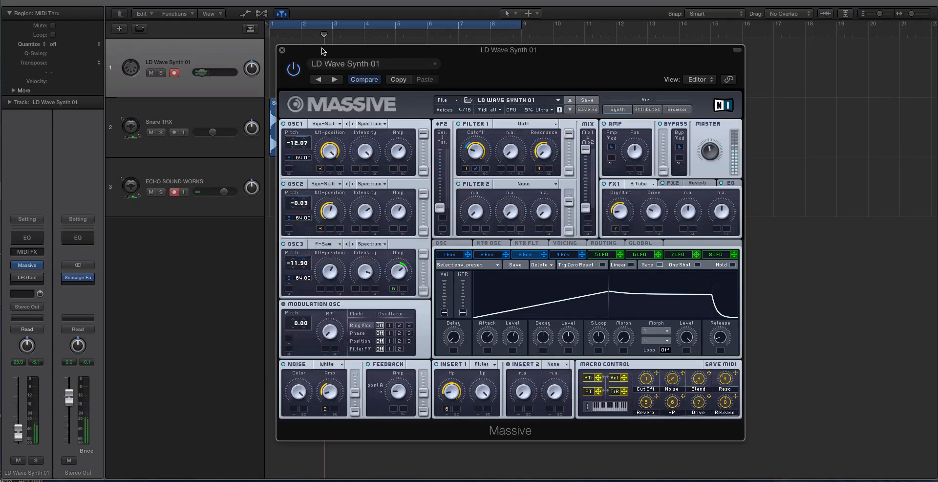
Close the synth window, play the arrangement and balance it by lowering the Snare TRX volume and slightly raising the LD Wave Synth 01 volume.
left_click_drag(323, 49, 597, 49)
left_click(448, 122)
left_click(593, 47)
scroll(563, 82, "up", 3)
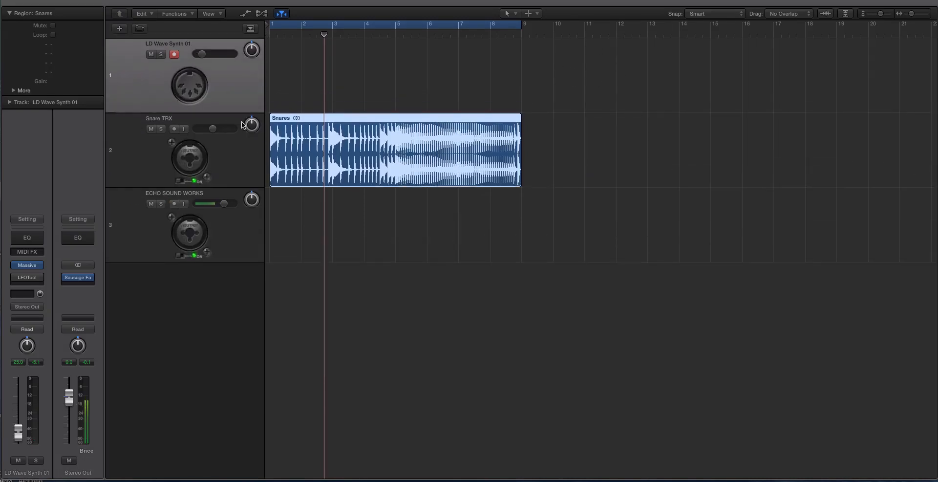
left_click_drag(213, 129, 212, 129)
key("space")
left_click_drag(211, 128, 206, 129)
left_click_drag(204, 55, 210, 55)
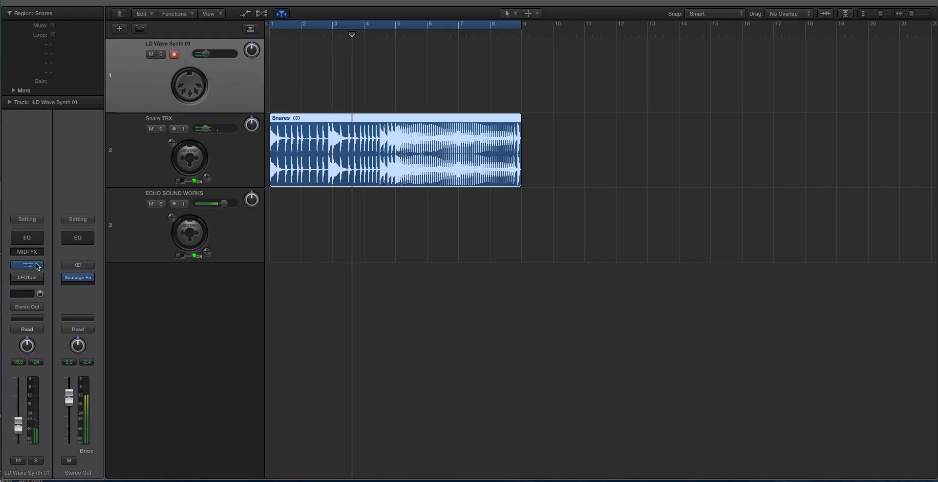
Reopen the Massive synth and shorten envelope 3's attack to a fast rise.
left_click(37, 266)
left_click_drag(676, 49, 420, 8)
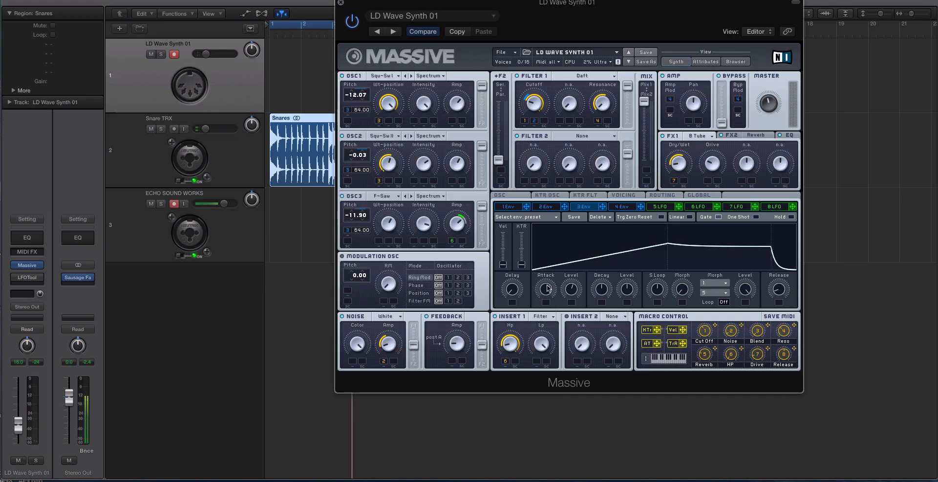
left_click_drag(547, 288, 549, 280)
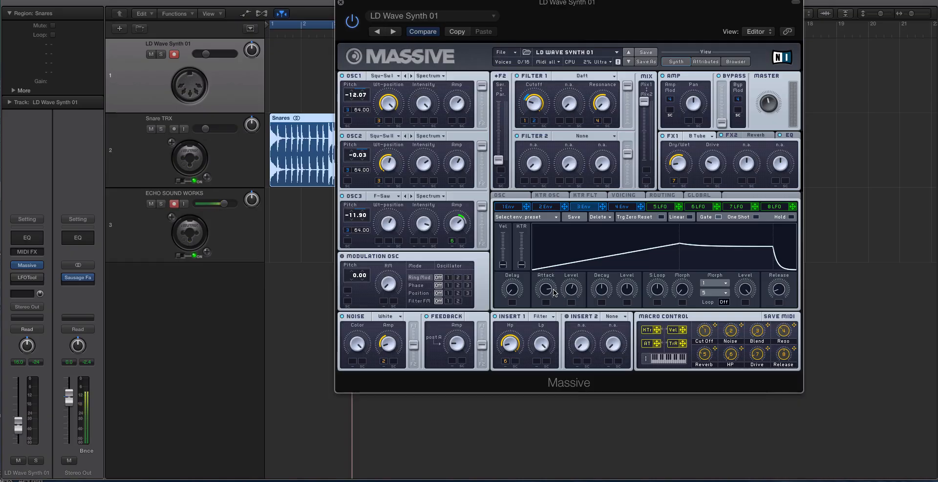
left_click_drag(555, 292, 552, 361)
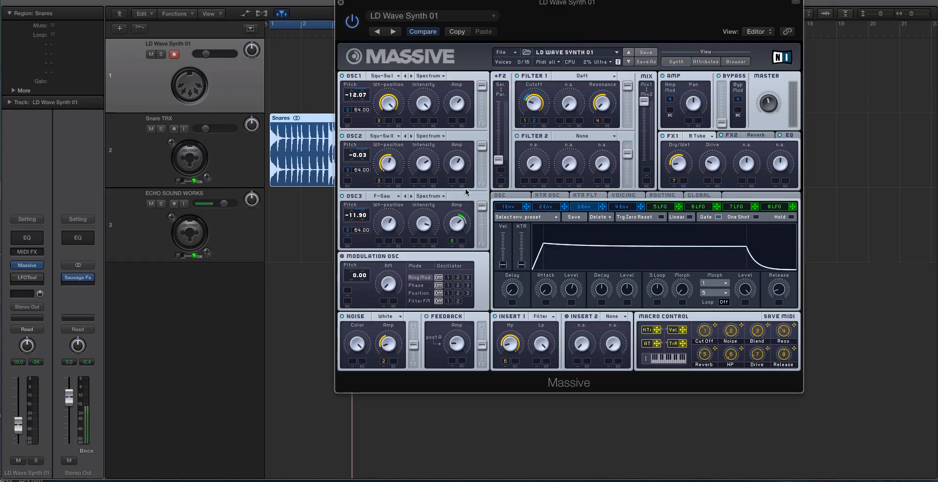
left_click_drag(365, 2, 395, 83)
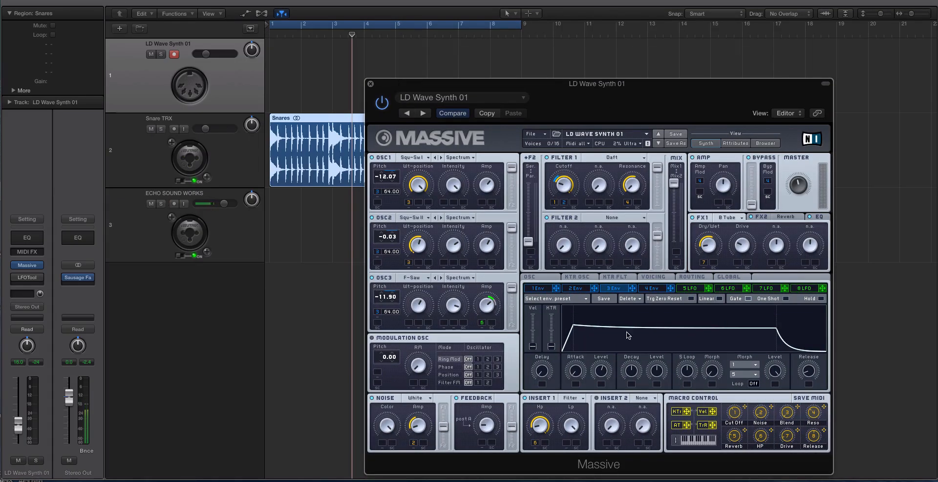
Remove the envelope 3 modulation from the pitch of oscillators 1, 2 and 3.
right_click(377, 196)
left_click(389, 205)
right_click(377, 251)
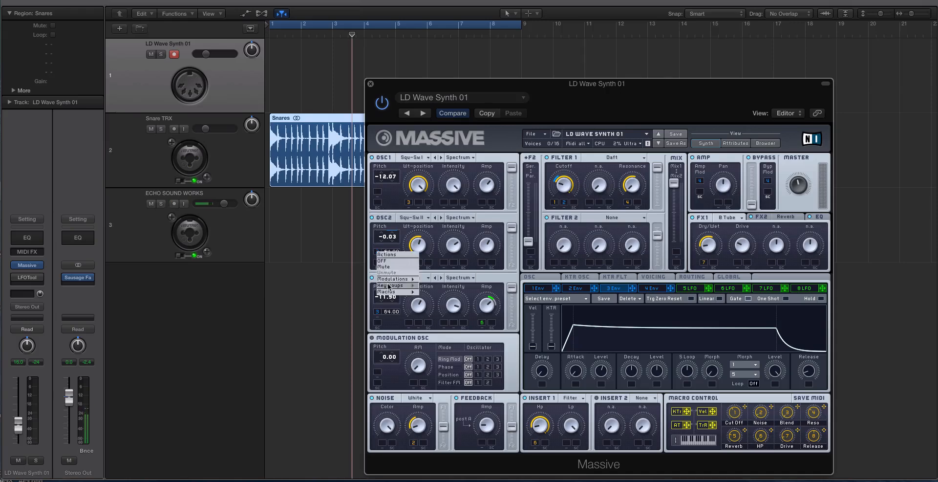
left_click(382, 260)
right_click(378, 311)
left_click(384, 325)
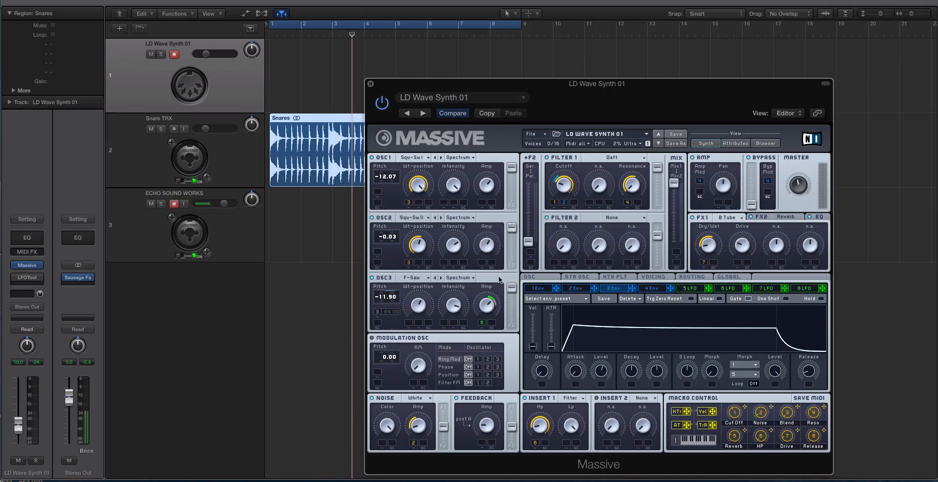
right_click(378, 311)
left_click(390, 320)
Change modulator 6 from an LFO to a Performer and flatten both of its curves across all 16 steps.
left_click(729, 288)
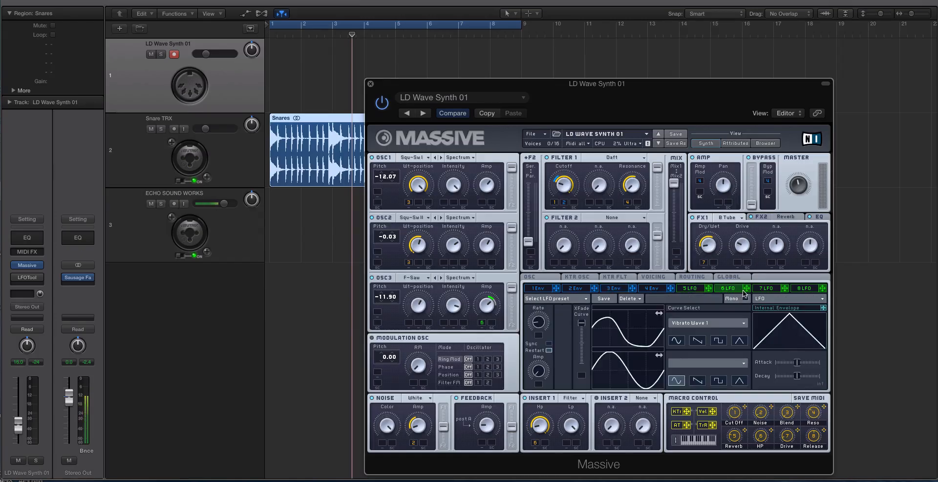
left_click(764, 299)
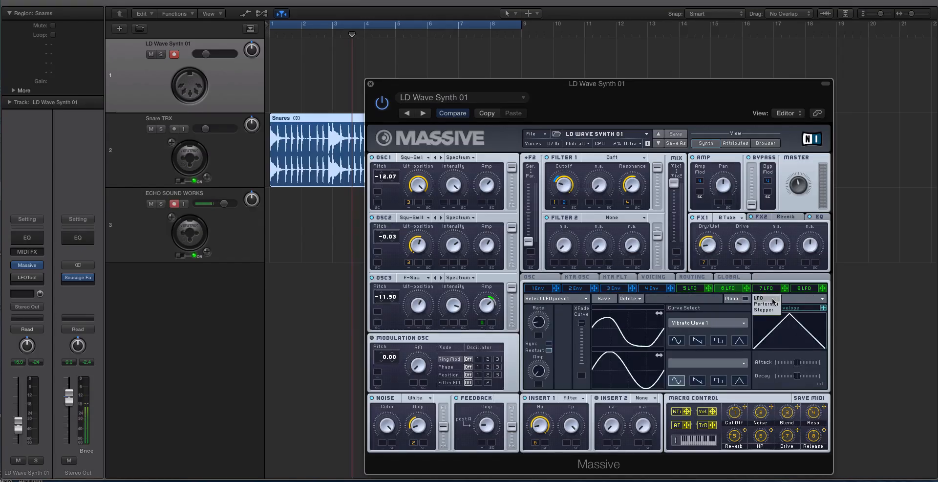
left_click(767, 308)
left_click_drag(823, 320, 630, 344)
left_click_drag(814, 337, 618, 340)
mouse_move(818, 326)
left_mouse_down()
mouse_move(694, 344)
mouse_move(582, 327)
left_mouse_up()
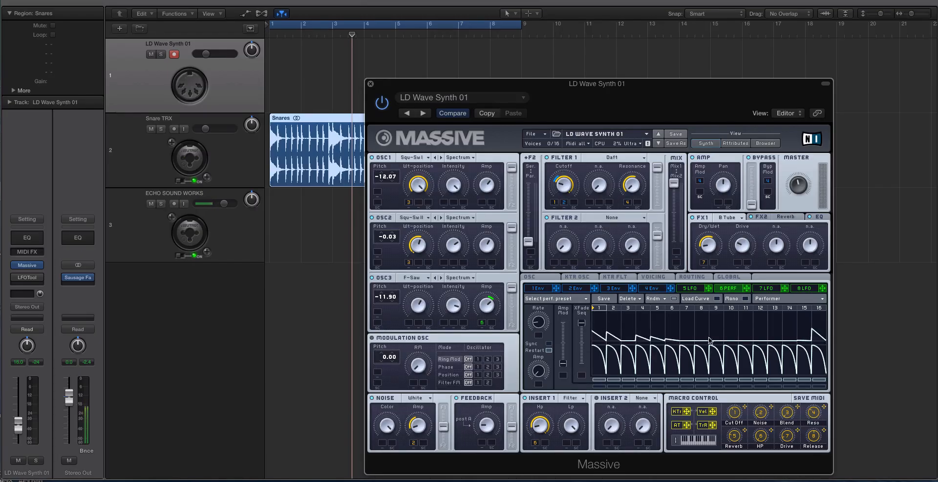
mouse_move(810, 333)
left_mouse_down()
mouse_move(615, 348)
mouse_move(816, 334)
mouse_move(813, 352)
mouse_move(586, 404)
left_mouse_up()
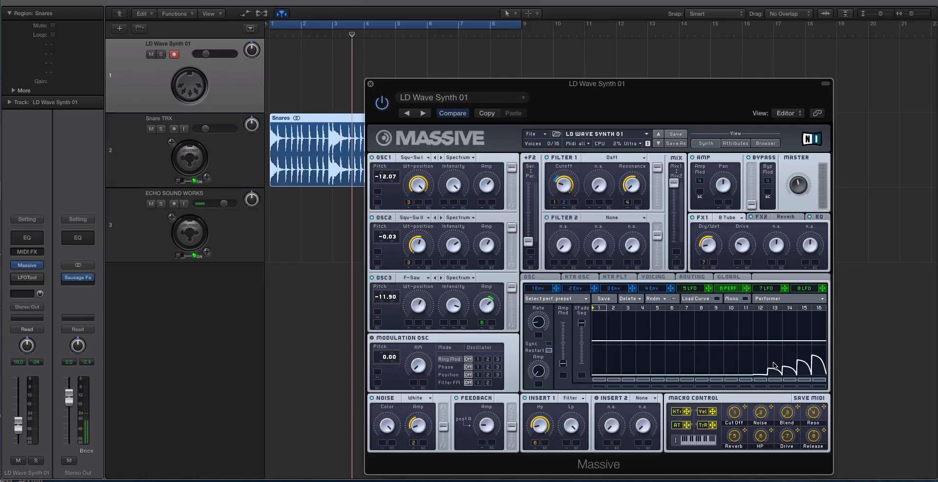
left_click_drag(770, 374, 827, 374)
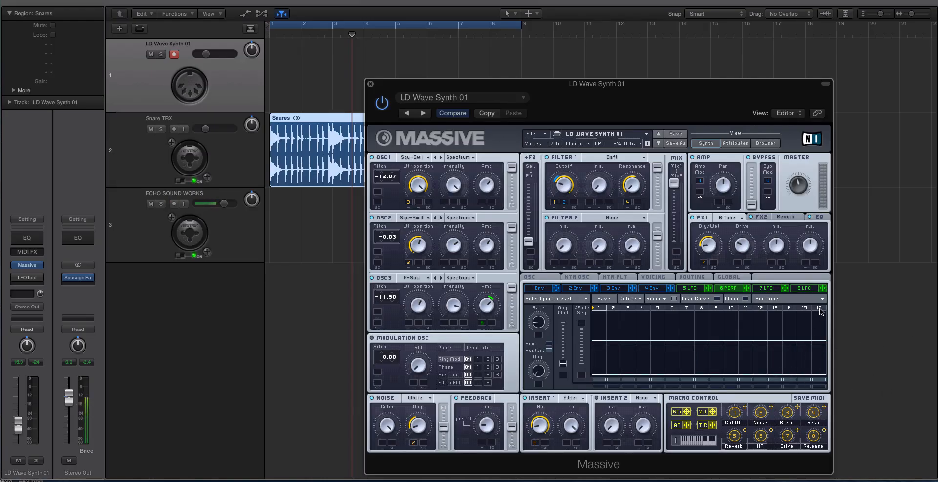
Limit the Performer sequence to step 1 and sync its rate at a ratio of 8/1.
left_click_drag(821, 309, 609, 315)
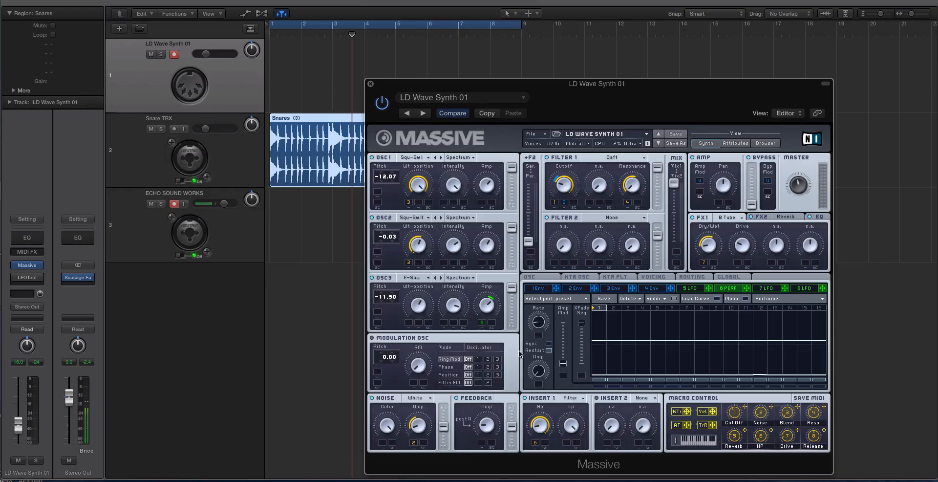
left_click(549, 343)
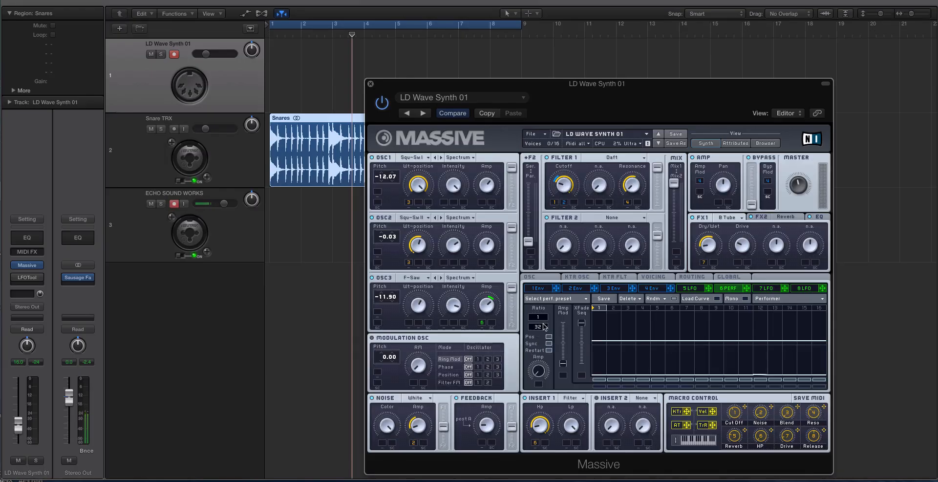
left_click_drag(544, 321, 542, 300)
Uncover the tracks, check the Snare TRX volume and play the snare build.
left_click_drag(416, 84, 628, 48)
left_click(205, 129)
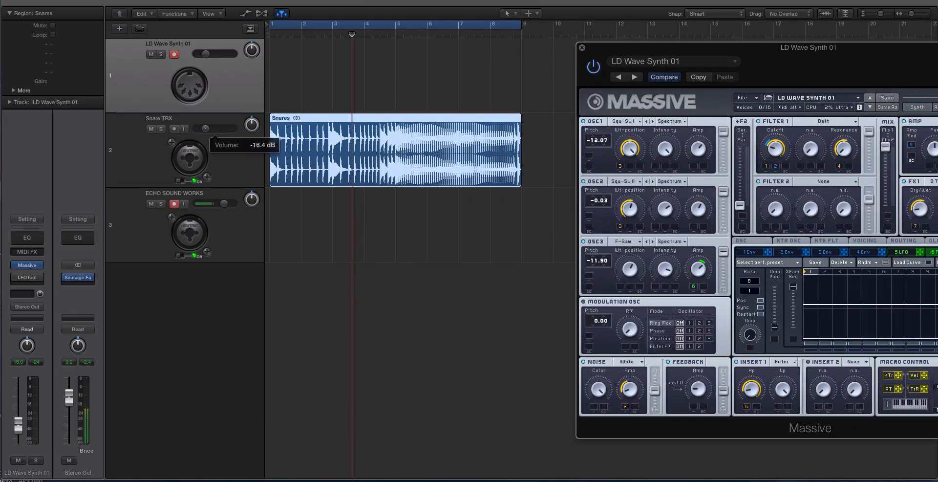
key("space")
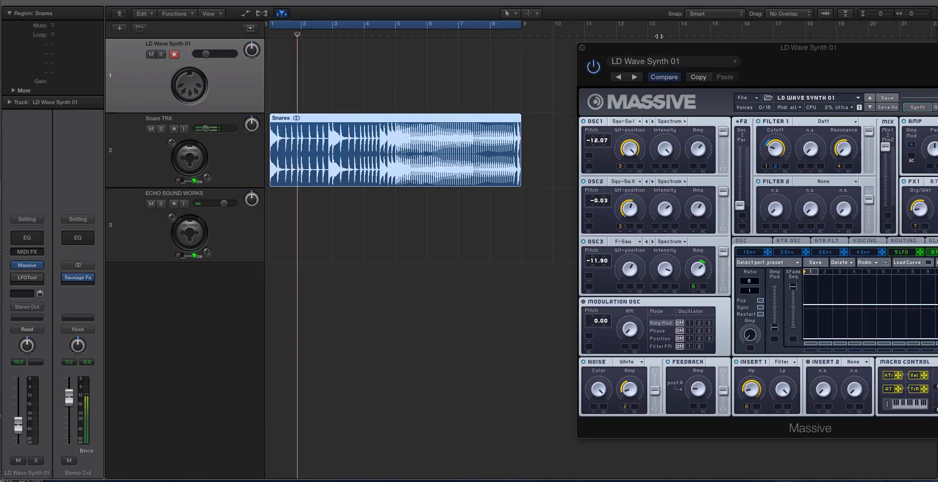
Load a rising ramp curve into step 1 of the Performer's upper sequence and raise it to full height.
left_click_drag(661, 48, 279, 0)
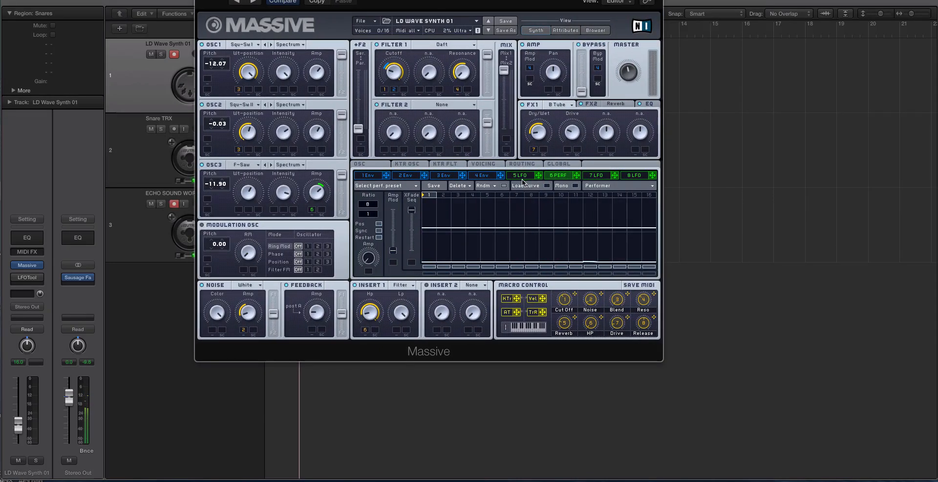
left_click(547, 186)
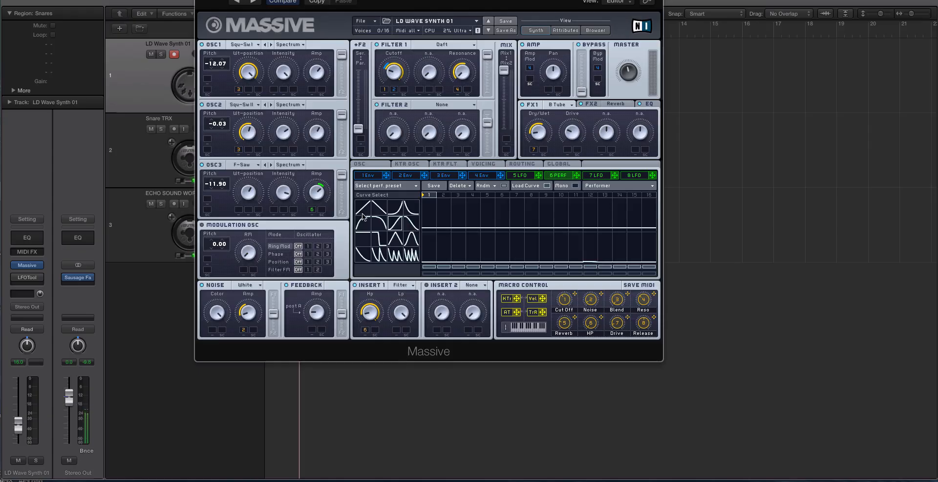
left_click_drag(432, 217, 433, 195)
left_click(543, 186)
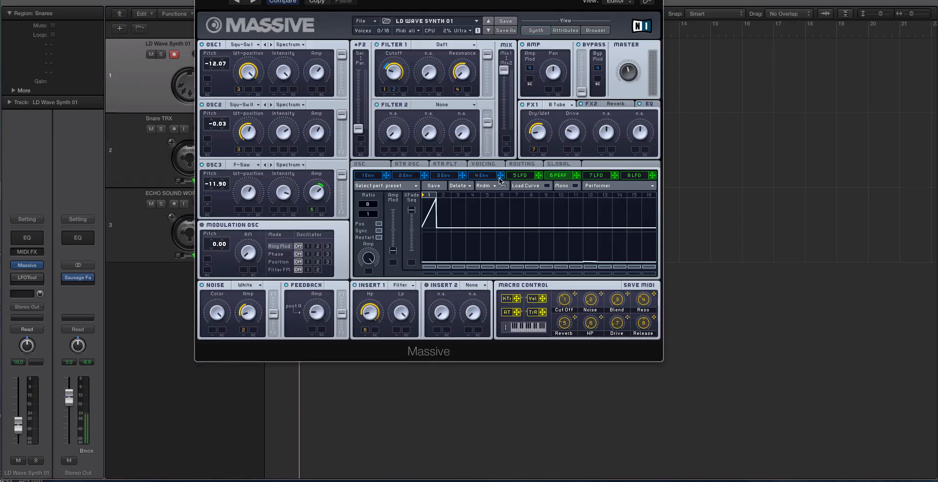
Assign Performer 6 to the pitch of oscillators 1, 2 and 3 with a modulation amount of 64.00.
left_click_drag(577, 176, 208, 78)
left_click_drag(575, 177, 208, 138)
left_click_drag(577, 175, 206, 201)
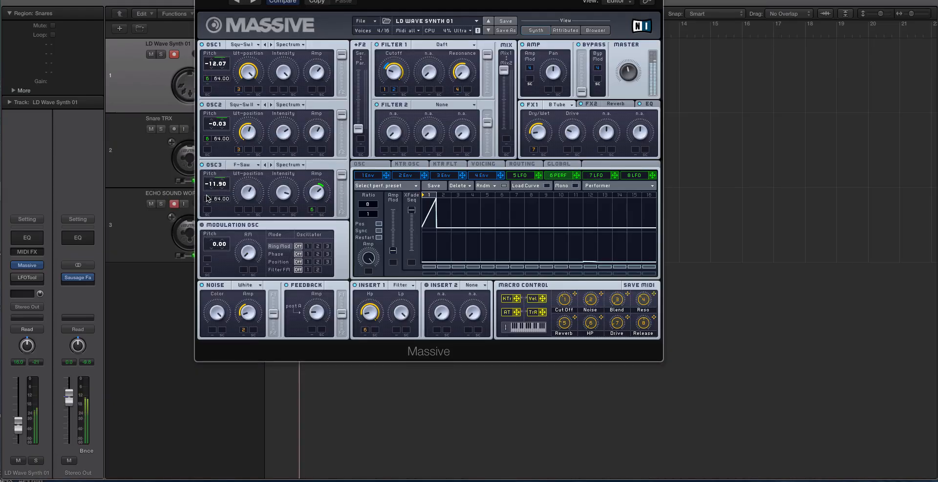
Create a MIDI region at bar 1 on the LD Wave Synth 01 track and extend it to the end of the Snares region.
left_click_drag(391, 0, 739, 0)
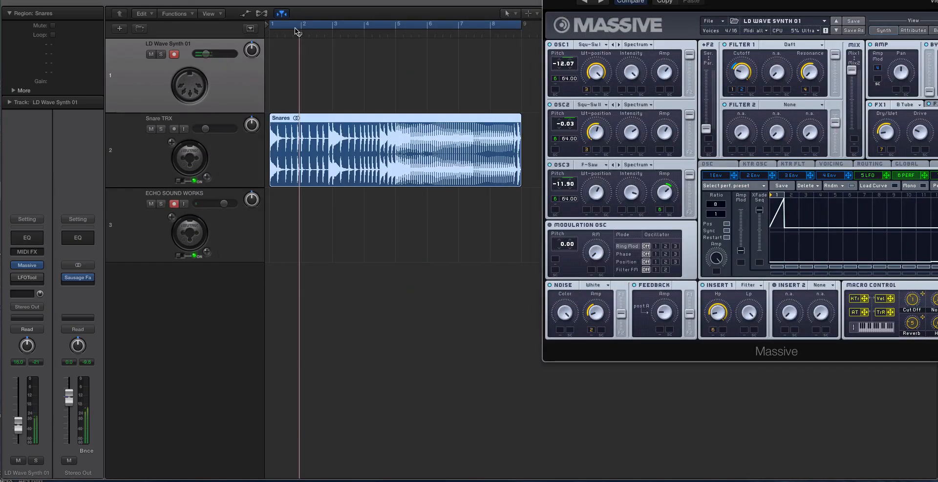
key("t")
key("p")
left_click(283, 59)
key("t")
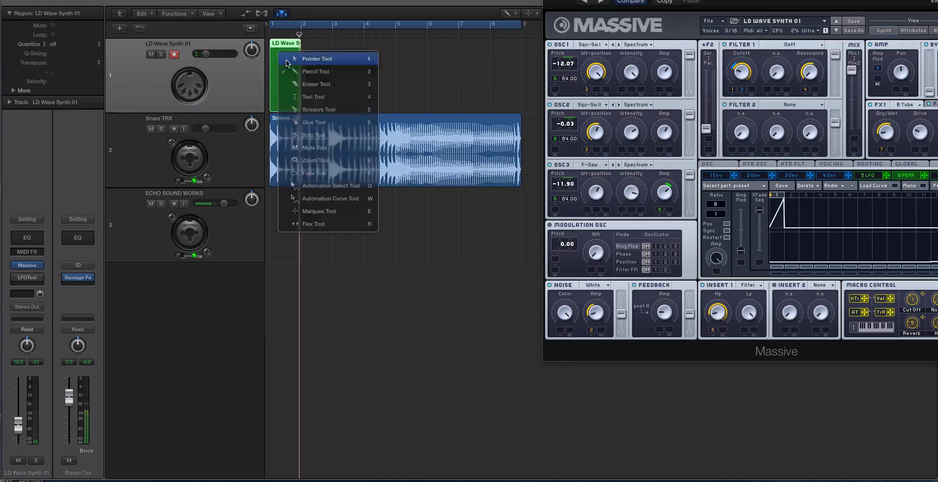
key("t")
left_click_drag(298, 104, 520, 89)
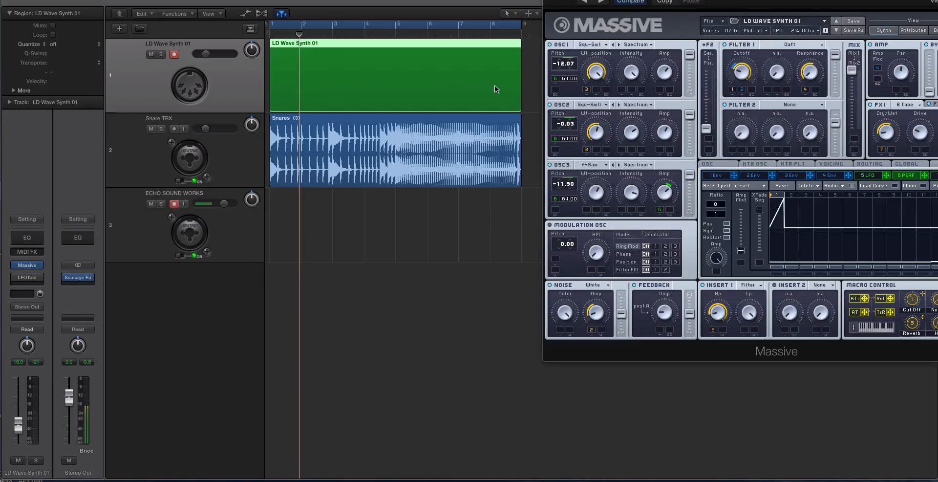
Open the new MIDI region in the Piano Roll and add a C2 note at its start.
double_click(307, 91)
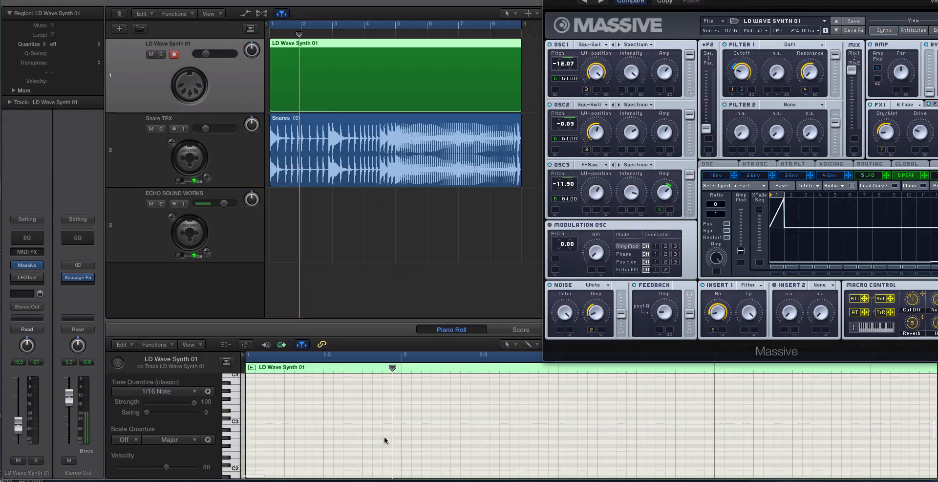
key("t")
key("p")
scroll(262, 452, "down", 2)
left_click(253, 445)
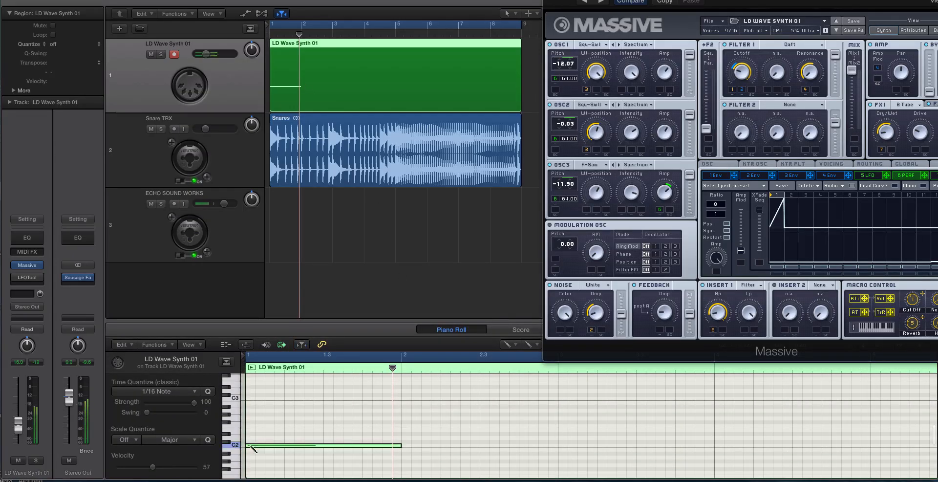
Lengthen the C2 note to fill the whole eight-bar region and play the riser with the snares.
key("t")
key("t")
key("super+Left")
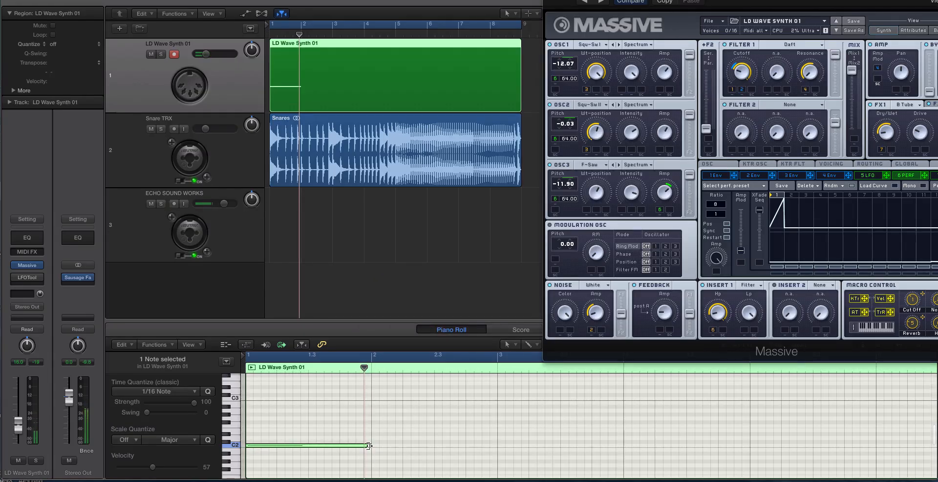
left_click_drag(368, 445, 752, 445)
key("super+Left")
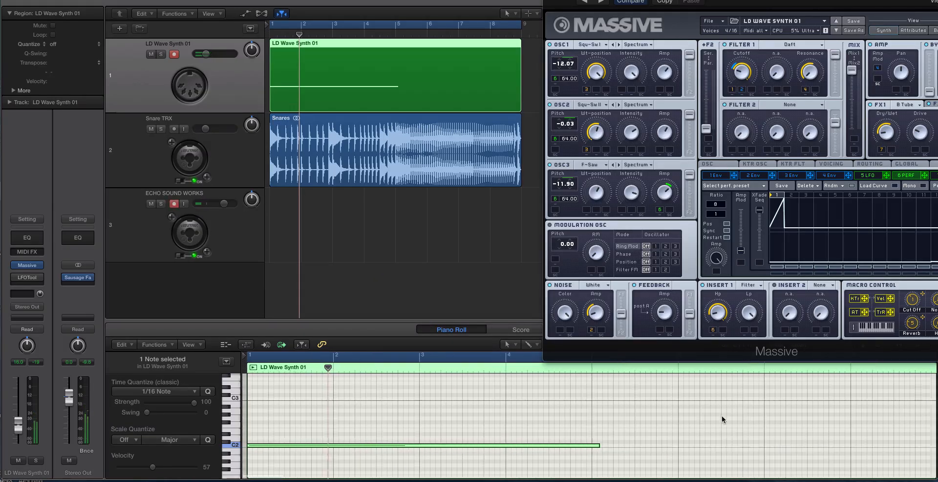
scroll(628, 414, "right", 3)
left_click_drag(454, 444, 800, 444)
key("space")
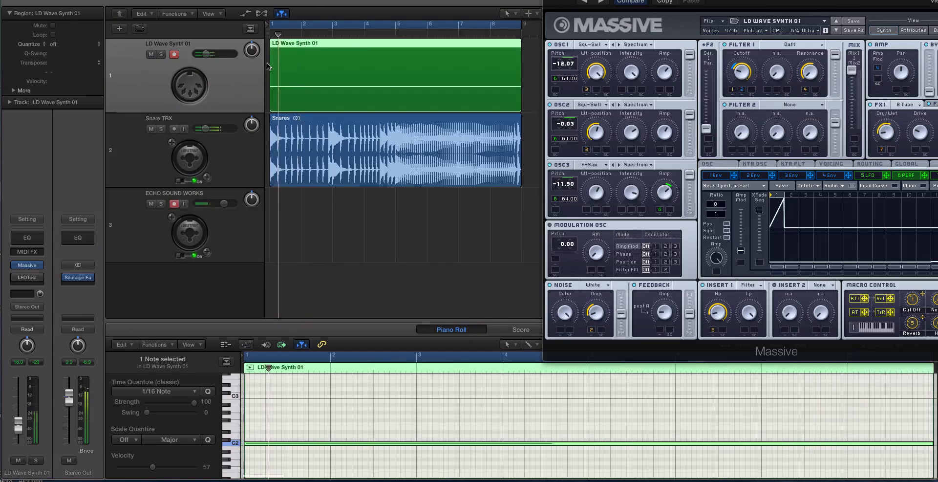
Close the Piano Roll and sync LFO 5 in Massive to the song tempo.
left_click(208, 56)
left_click_drag(640, 0, 452, 17)
key("p")
left_click(729, 218)
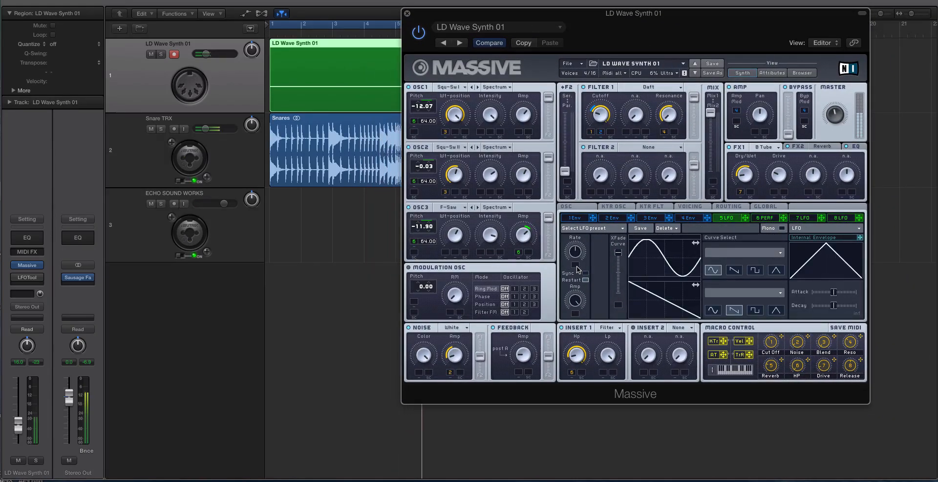
left_click(584, 272)
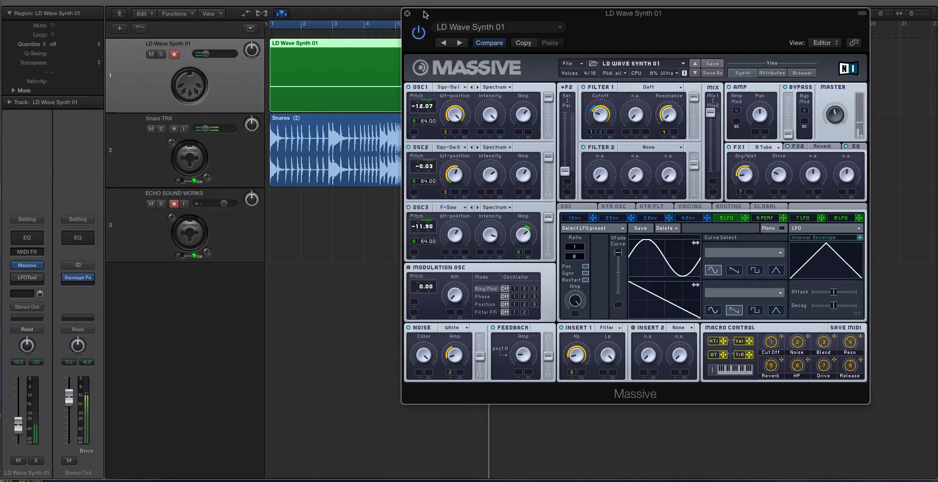
Stop playback and assign LFO 5 to the cutoff of Filter 1.
left_click_drag(418, 41, 708, 36)
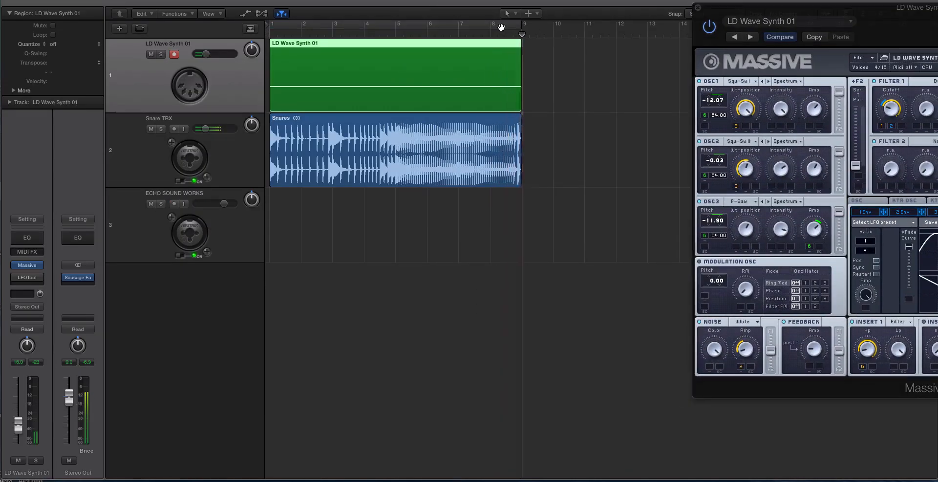
key("space")
left_click_drag(744, 9, 561, 0)
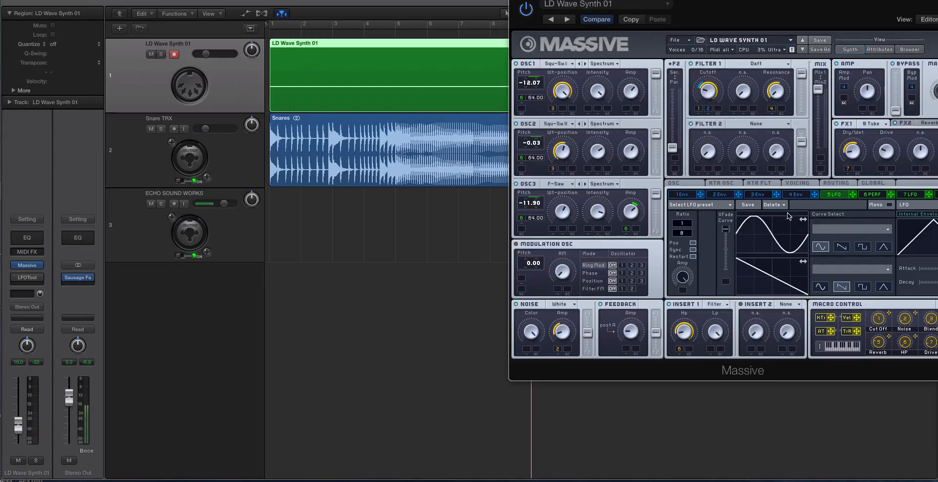
left_click_drag(852, 198, 718, 109)
Set the second curve of LFO 5 to the Bending 3 shape.
left_click(862, 286)
left_click(851, 272)
left_click(842, 290)
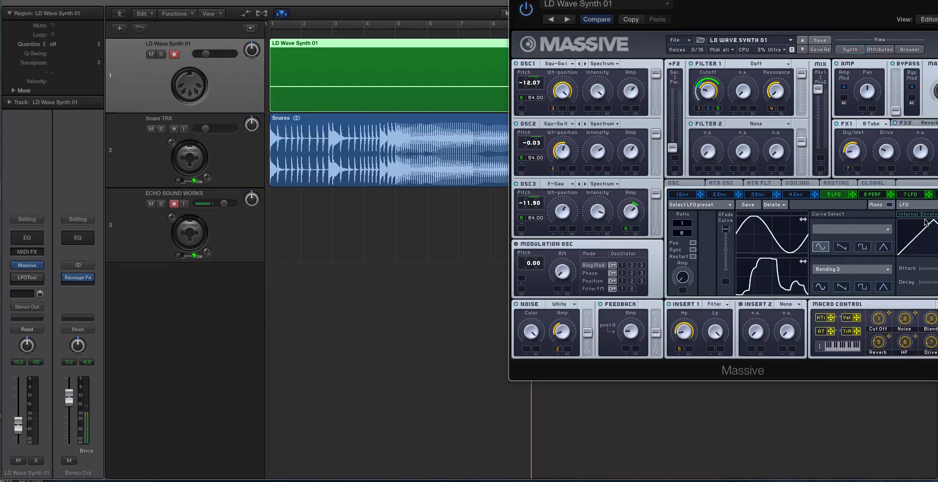
Assign Performer 6 to LFO 5's Amp and LFO 5 to its own XFade Curve.
left_click(872, 194)
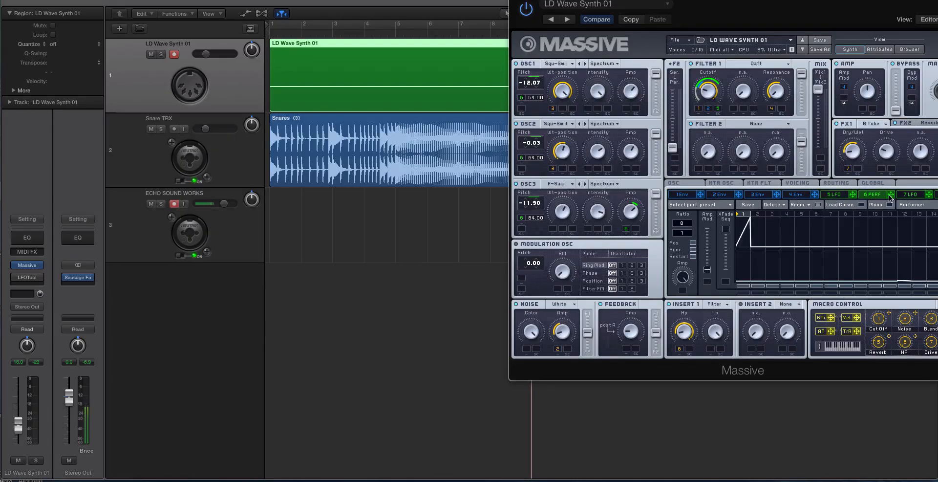
left_click(839, 196)
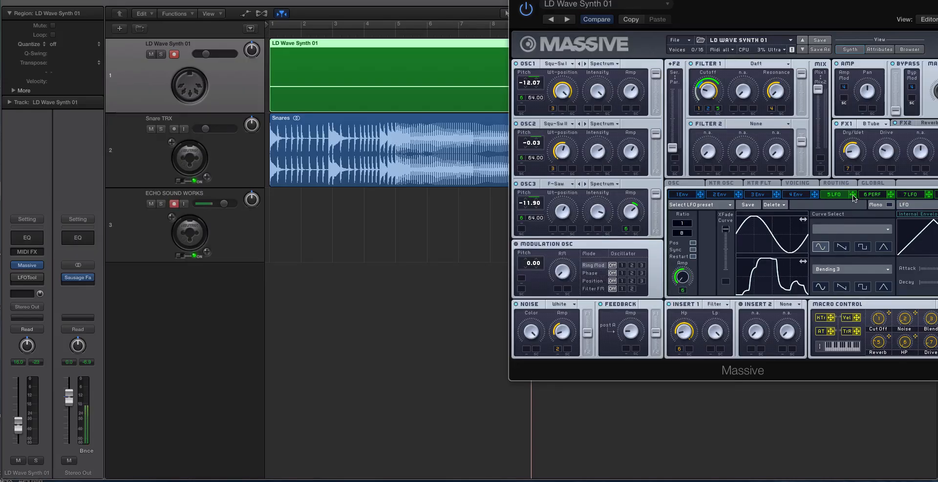
left_click_drag(853, 195, 729, 261)
Assign Performer 6 to the noise Amp and Color and play the riser with the snares.
left_click(873, 194)
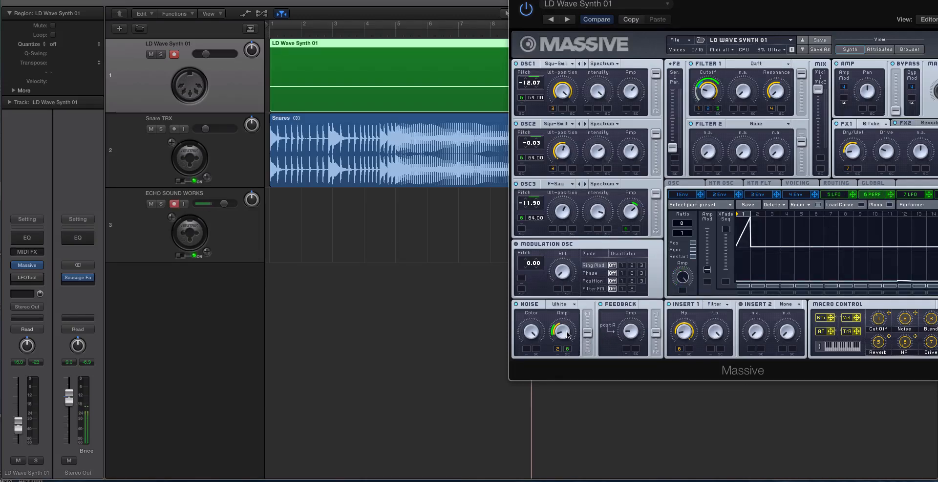
left_click_drag(890, 194, 537, 348)
key("space")
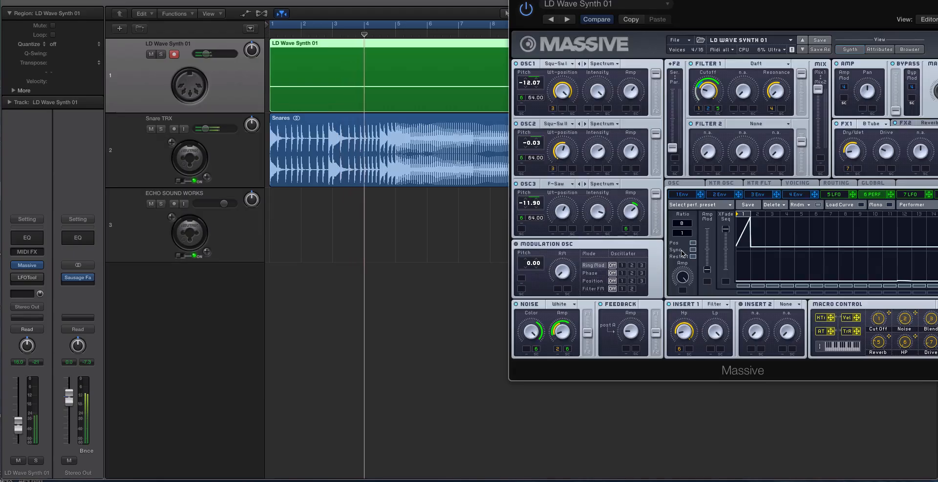
left_click(833, 195)
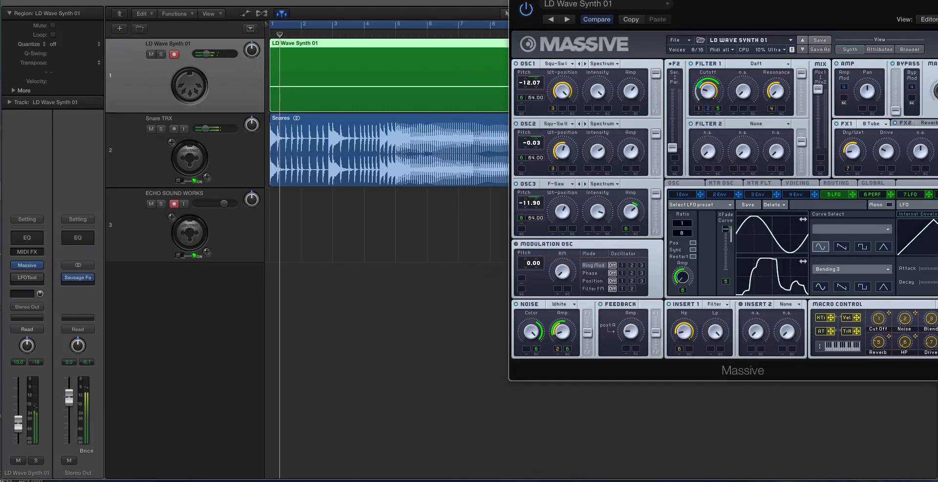
Close the Massive window, stop playback and select the LD Wave Synth 01 region.
left_click(515, 1)
left_click(554, 43)
left_click(491, 25)
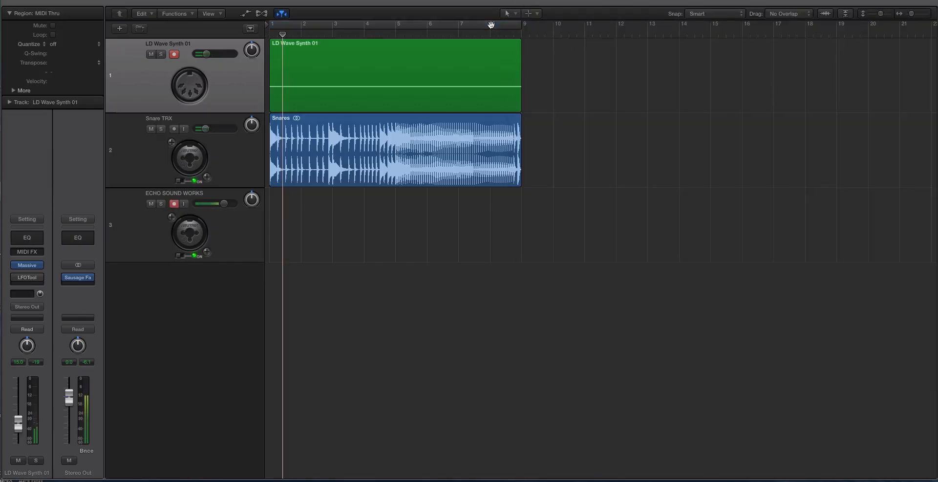
left_click(509, 52)
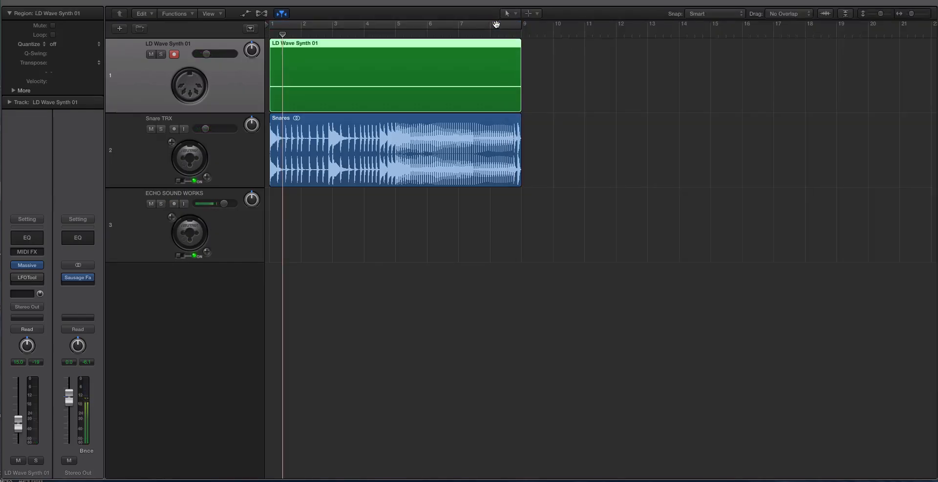